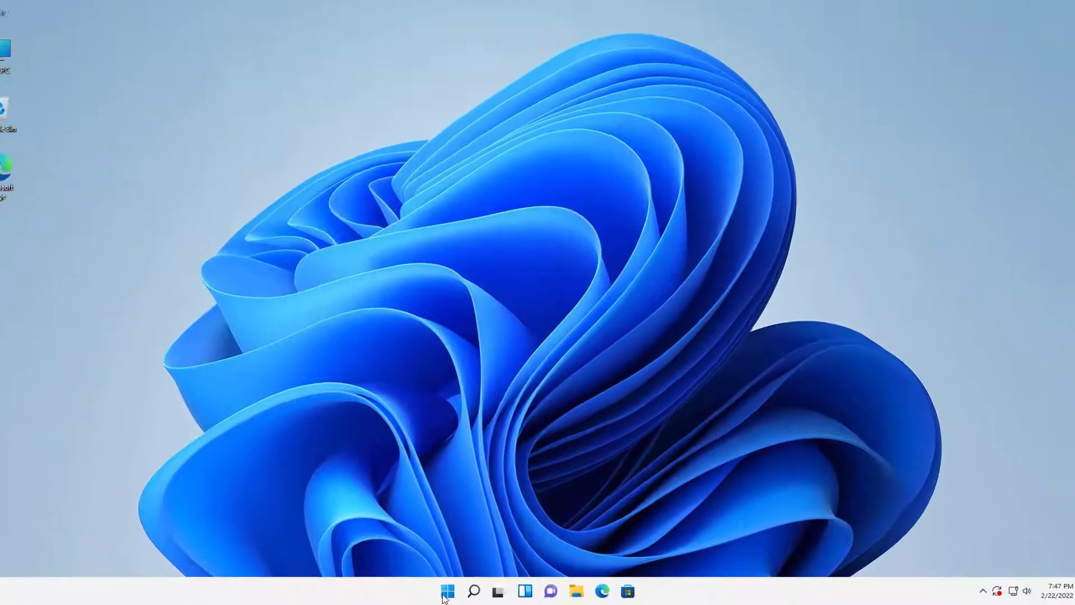
Look around the Start menu and taskbar for a way into system settings.
{"action": "left_click", "coordinate": [451, 592]}
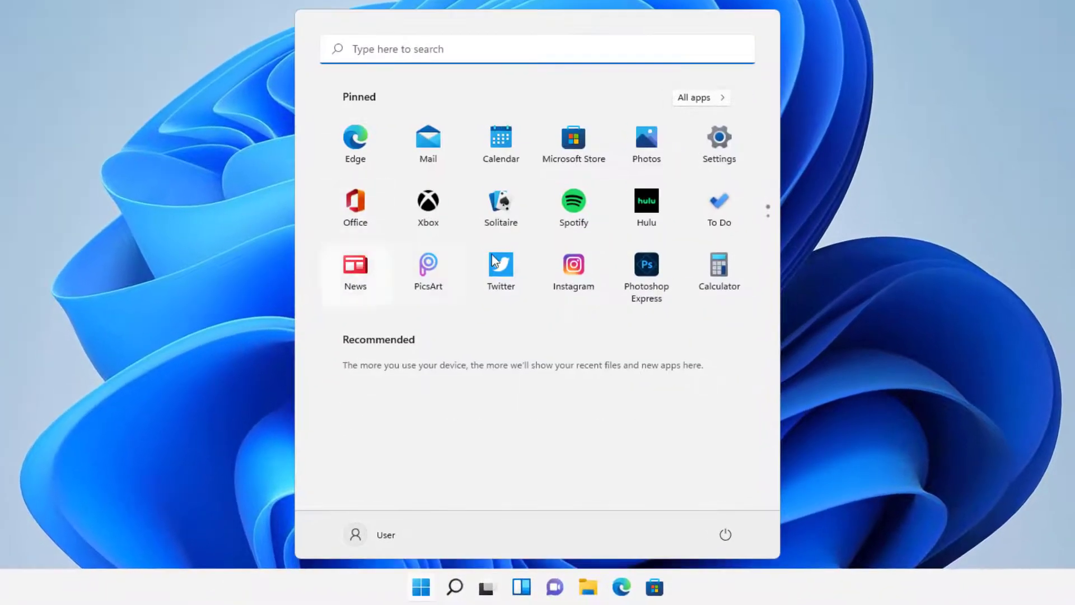
{"action": "left_click", "coordinate": [720, 142]}
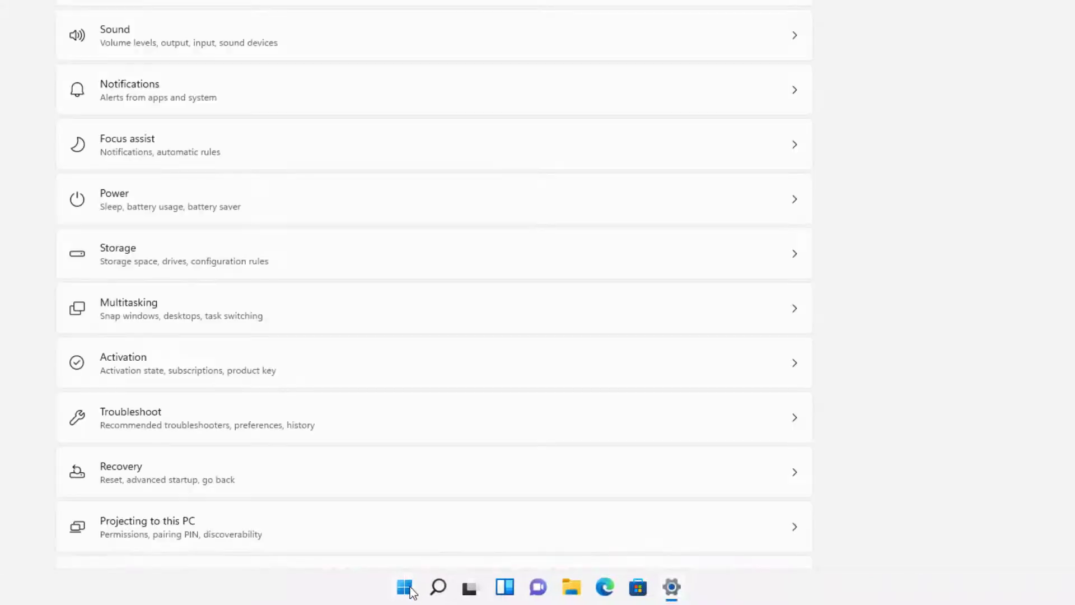
{"action": "right_click", "coordinate": [404, 587]}
{"action": "left_click", "coordinate": [370, 179]}
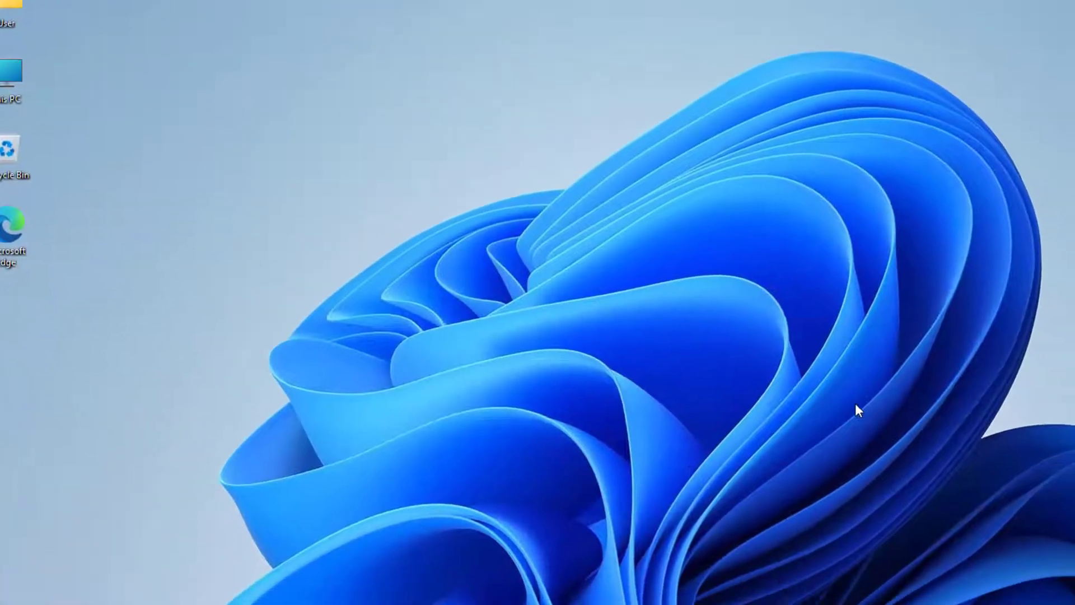
Launch Control Panel from search, go to Programs and choose Turn Windows features on or off.
{"action": "key", "text": "super"}
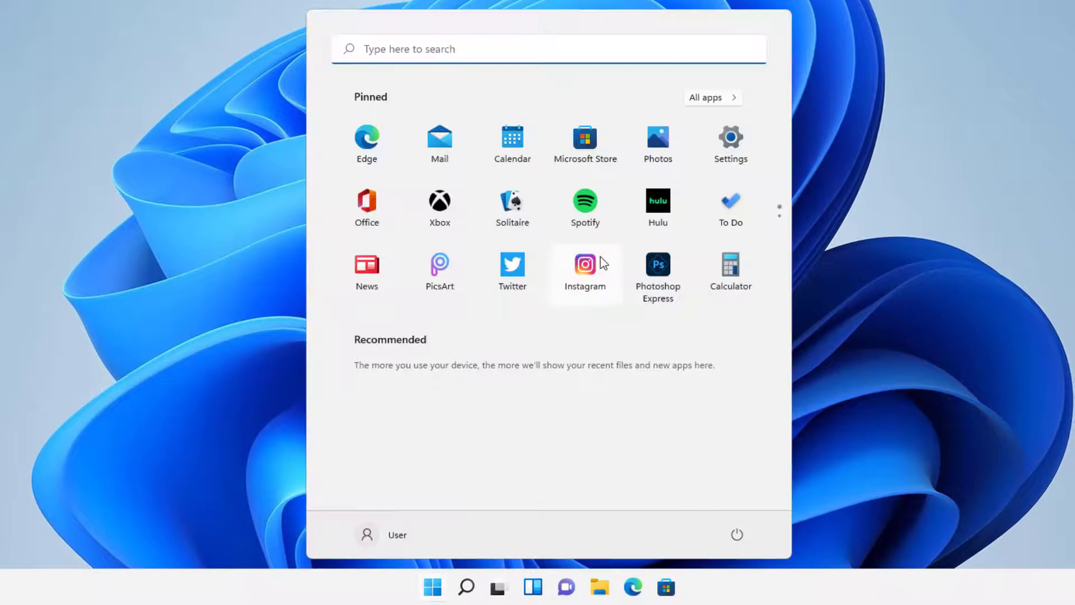
{"action": "type", "text": "control"}
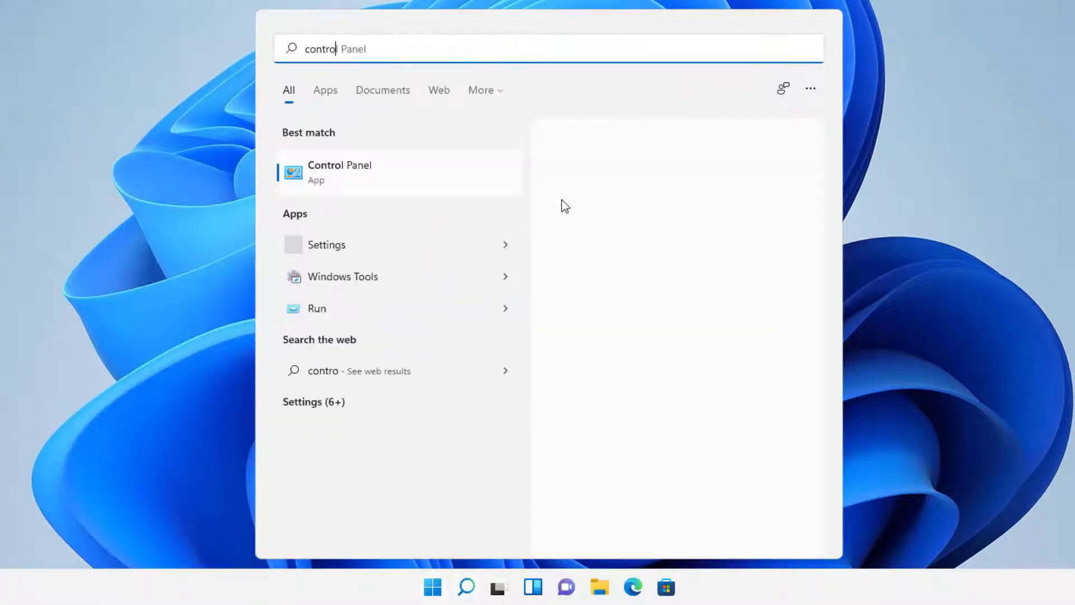
{"action": "key", "text": "Return"}
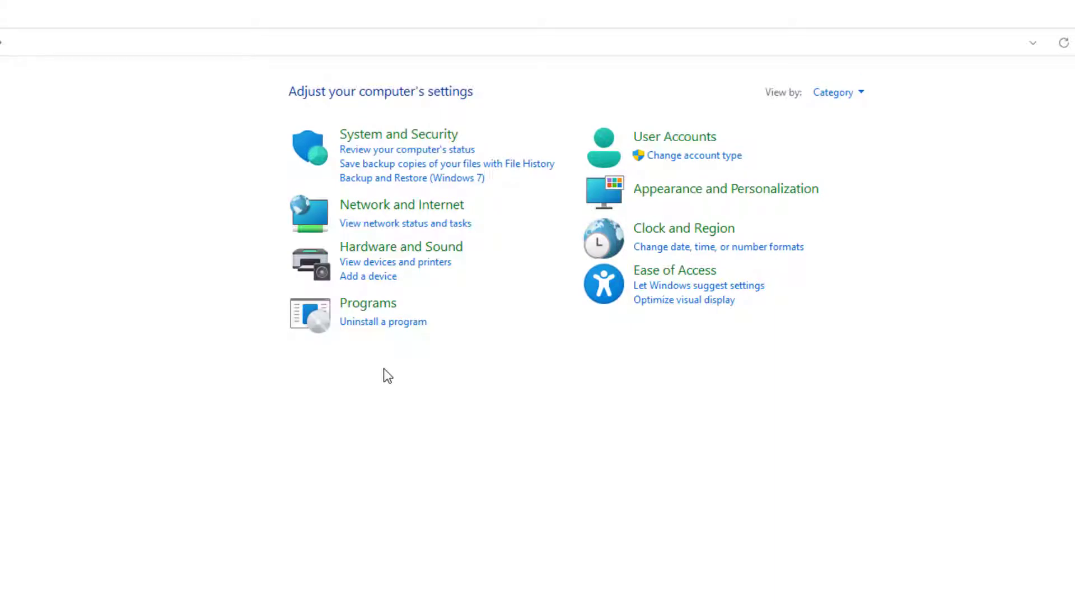
{"action": "left_click", "coordinate": [368, 303]}
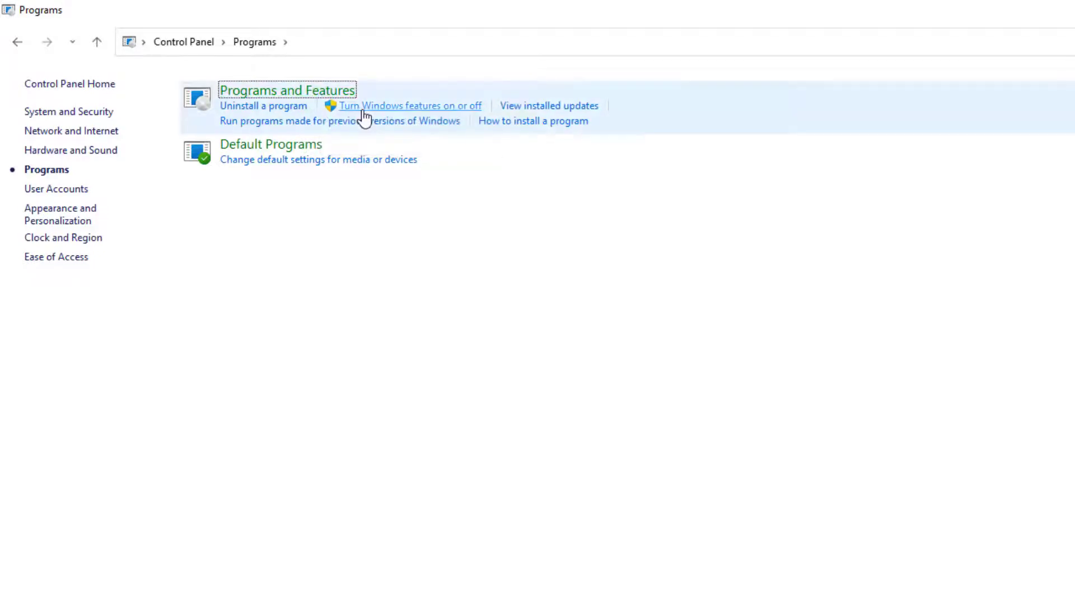
{"action": "left_click", "coordinate": [409, 108]}
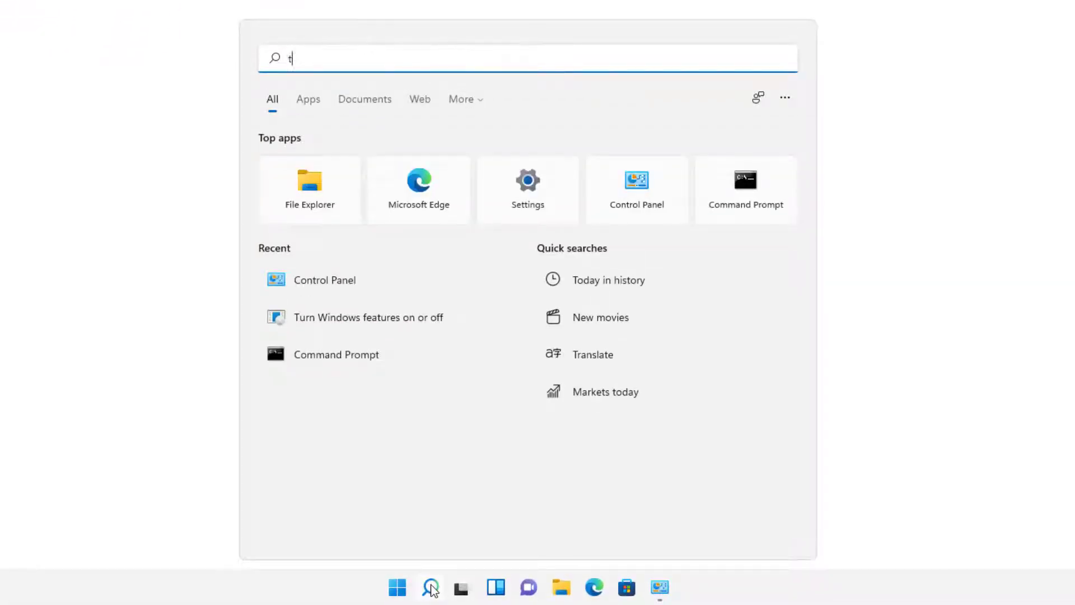
{"action": "type", "text": "turn windows"}
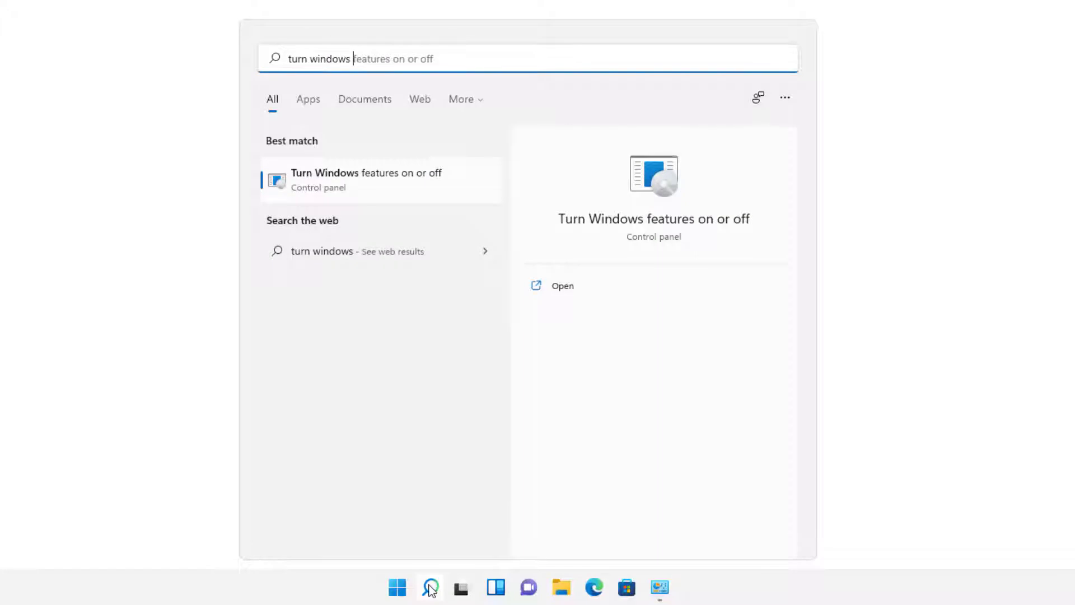
Tick the TFTP Client checkbox in the Windows Features list.
{"action": "left_click", "coordinate": [398, 178]}
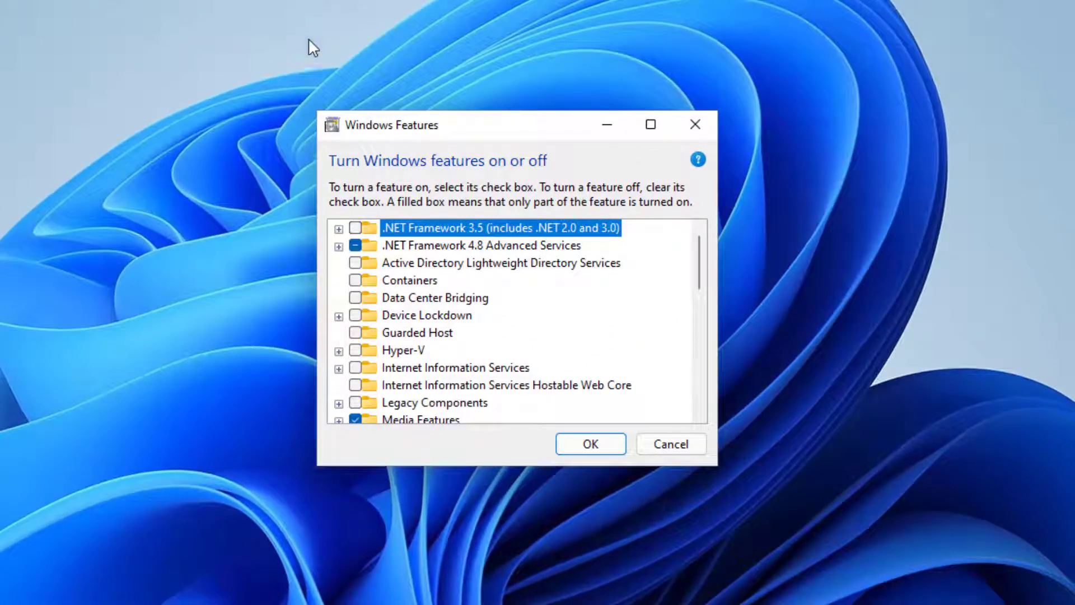
{"action": "scroll", "coordinate": [512, 252], "scroll_direction": "down", "scroll_amount": 1}
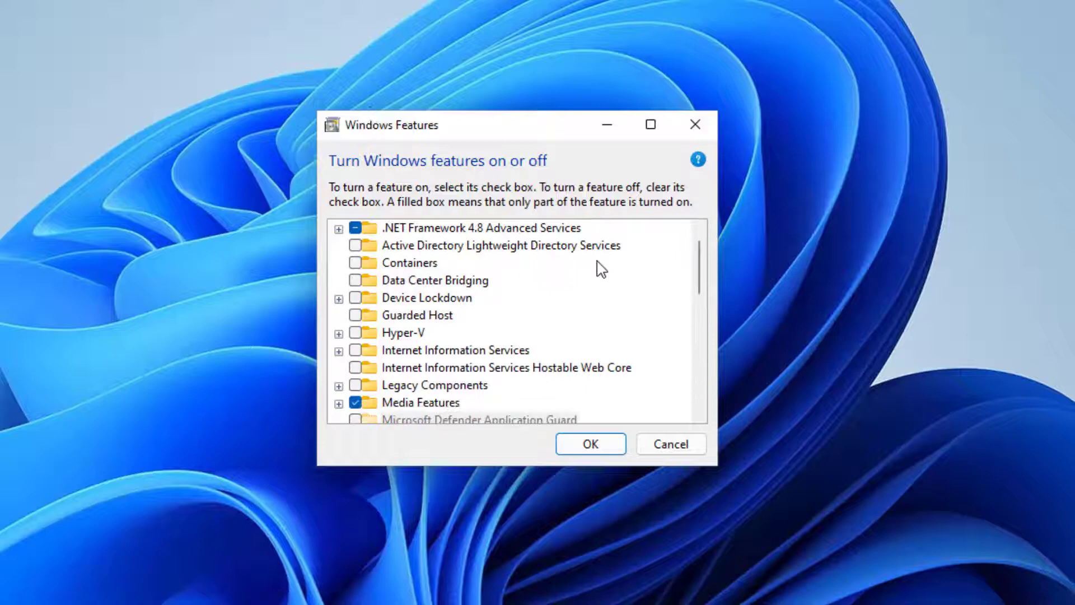
{"action": "scroll", "coordinate": [604, 268], "scroll_direction": "down", "scroll_amount": 1}
{"action": "scroll", "coordinate": [427, 319], "scroll_direction": "down", "scroll_amount": 2}
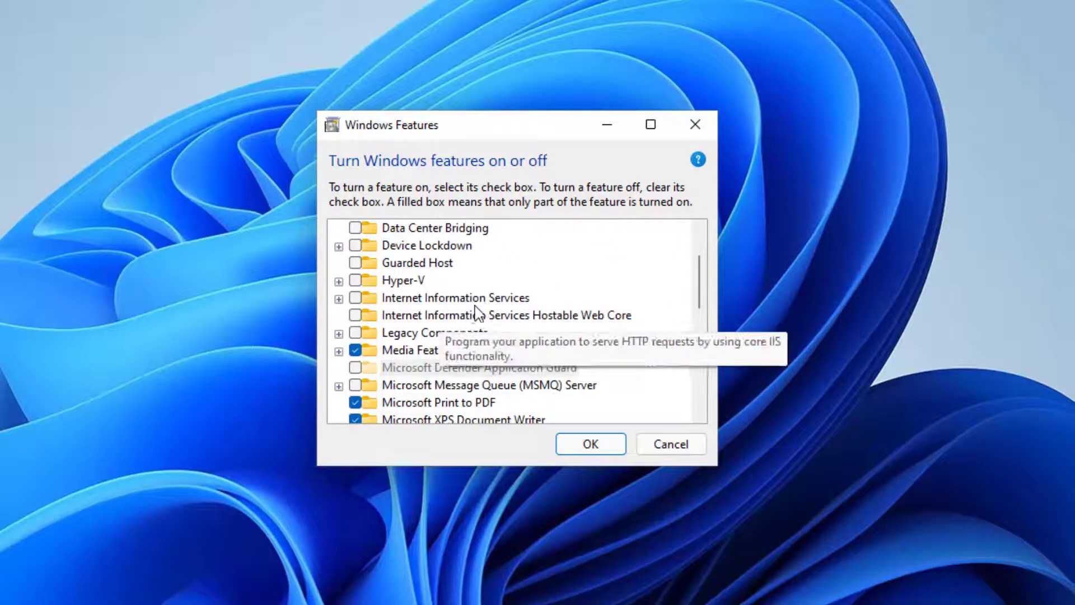
{"action": "scroll", "coordinate": [538, 320], "scroll_direction": "down", "scroll_amount": 2}
{"action": "scroll", "coordinate": [592, 331], "scroll_direction": "down", "scroll_amount": 2}
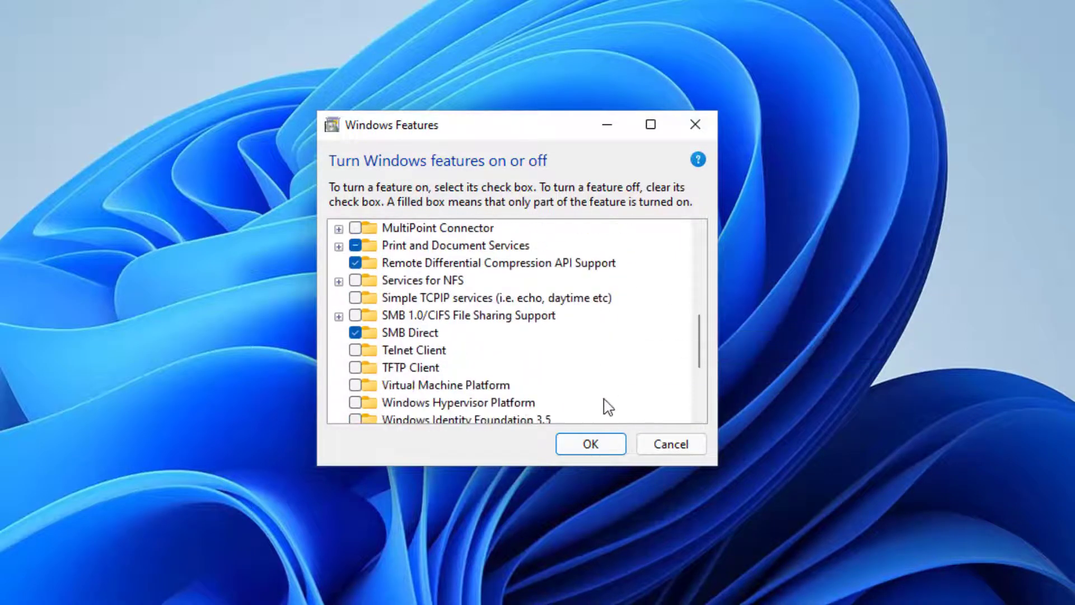
{"action": "scroll", "coordinate": [487, 353], "scroll_direction": "up", "scroll_amount": 3}
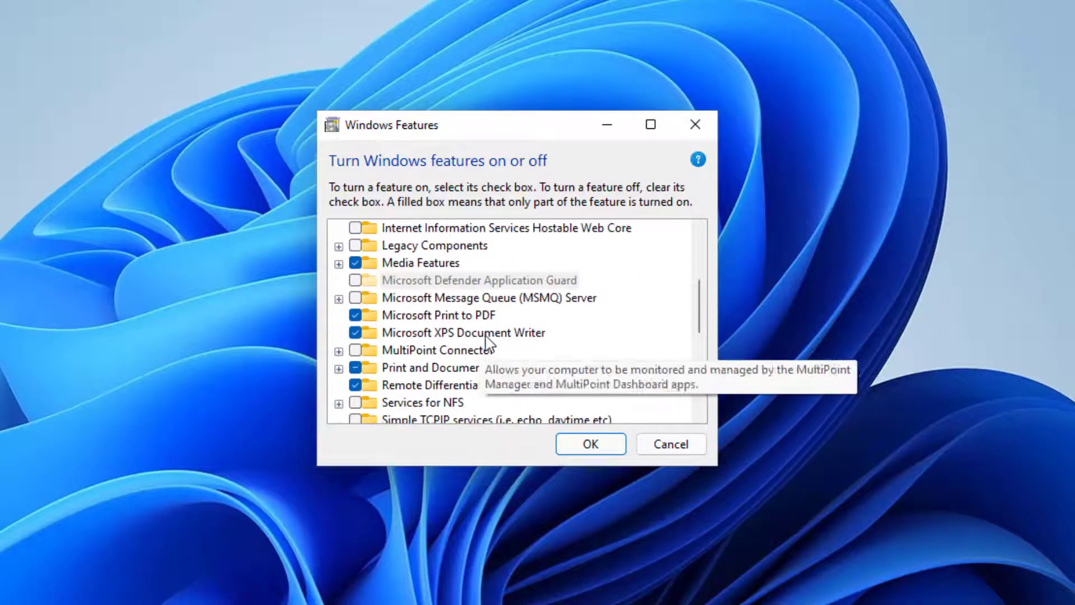
{"action": "scroll", "coordinate": [529, 328], "scroll_direction": "up", "scroll_amount": 3}
{"action": "scroll", "coordinate": [541, 313], "scroll_direction": "up", "scroll_amount": 1}
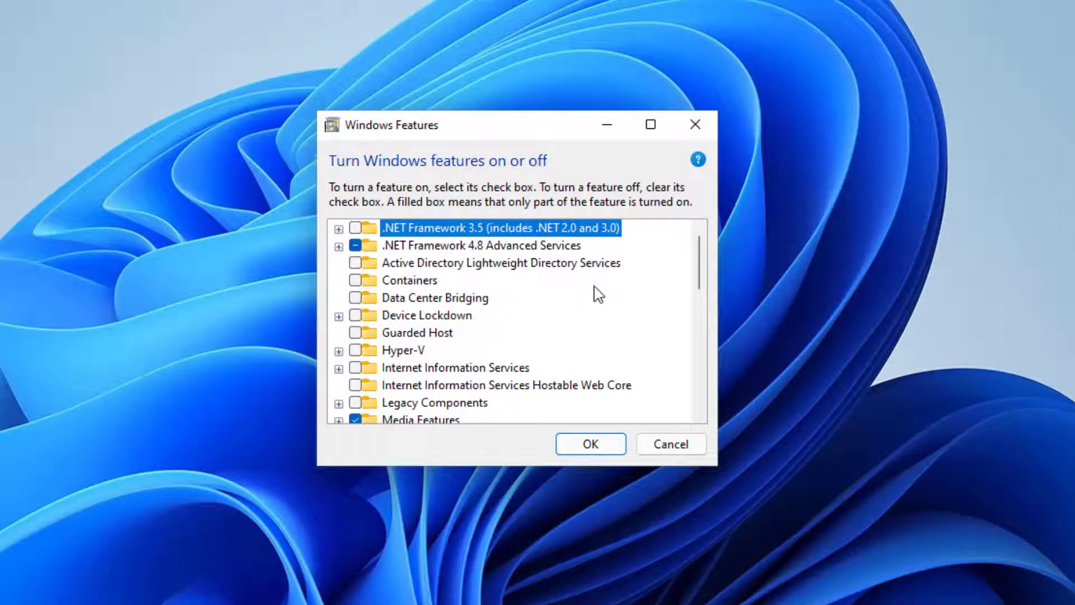
{"action": "scroll", "coordinate": [598, 294], "scroll_direction": "down", "scroll_amount": 2}
{"action": "scroll", "coordinate": [598, 295], "scroll_direction": "down", "scroll_amount": 1}
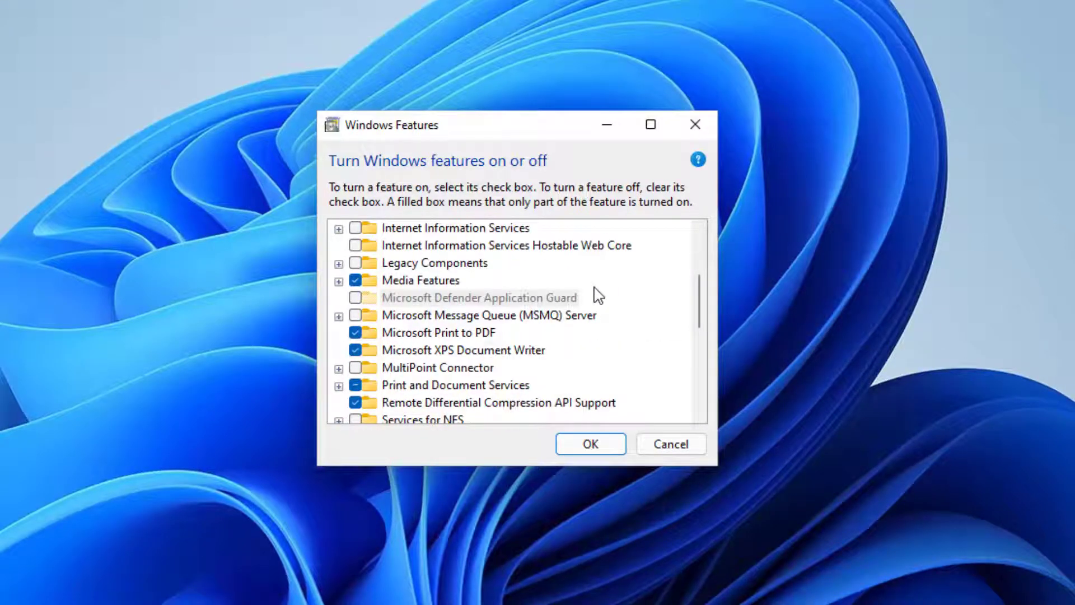
{"action": "scroll", "coordinate": [599, 295], "scroll_direction": "down", "scroll_amount": 1}
{"action": "scroll", "coordinate": [537, 332], "scroll_direction": "down", "scroll_amount": 1}
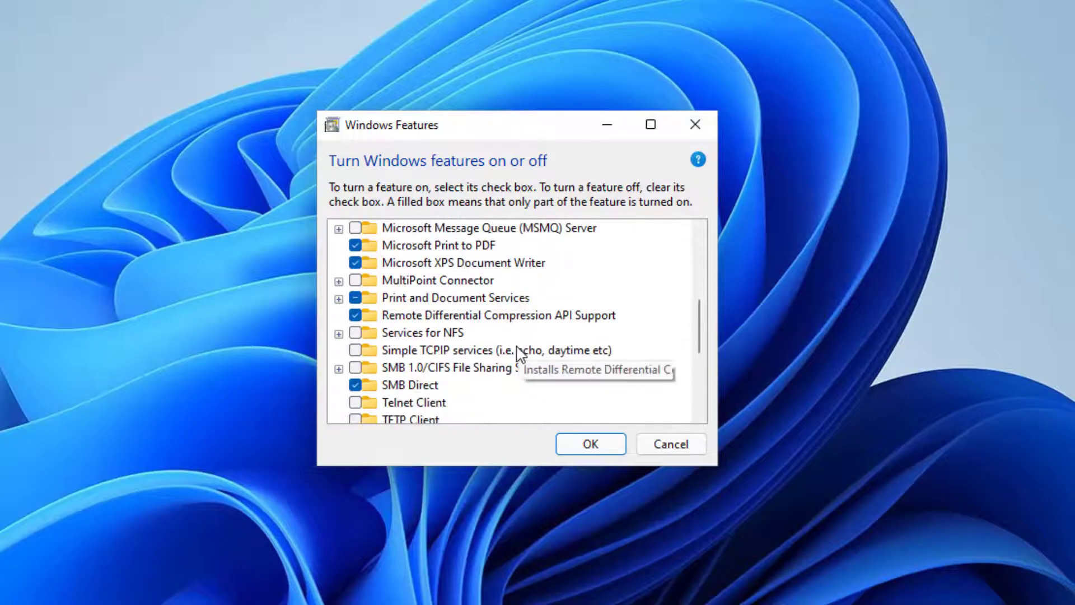
{"action": "scroll", "coordinate": [522, 369], "scroll_direction": "down", "scroll_amount": 1}
{"action": "scroll", "coordinate": [470, 361], "scroll_direction": "down", "scroll_amount": 1}
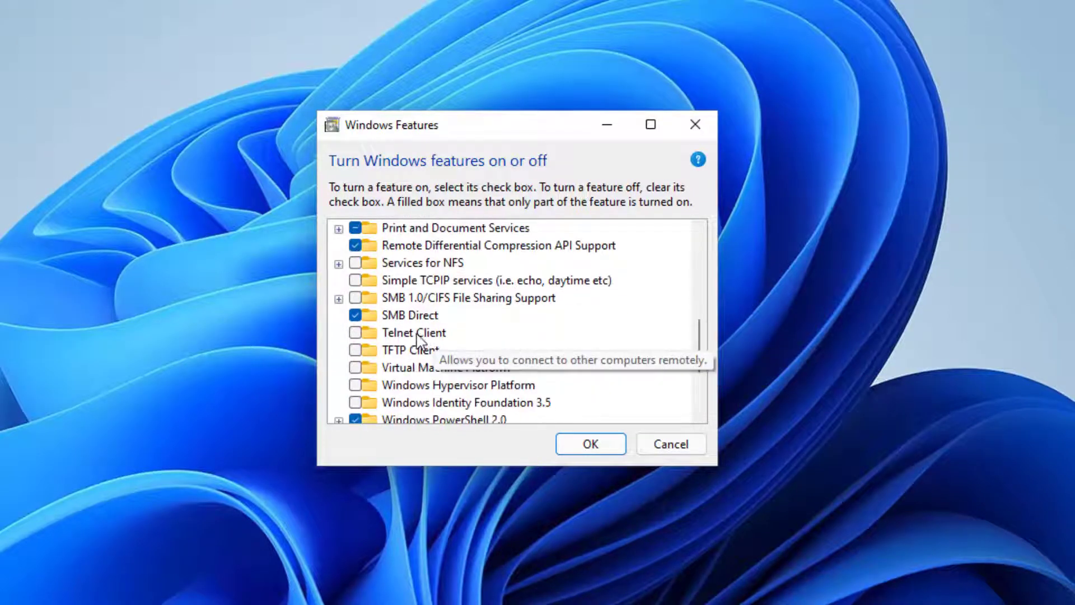
{"action": "left_click", "coordinate": [355, 349]}
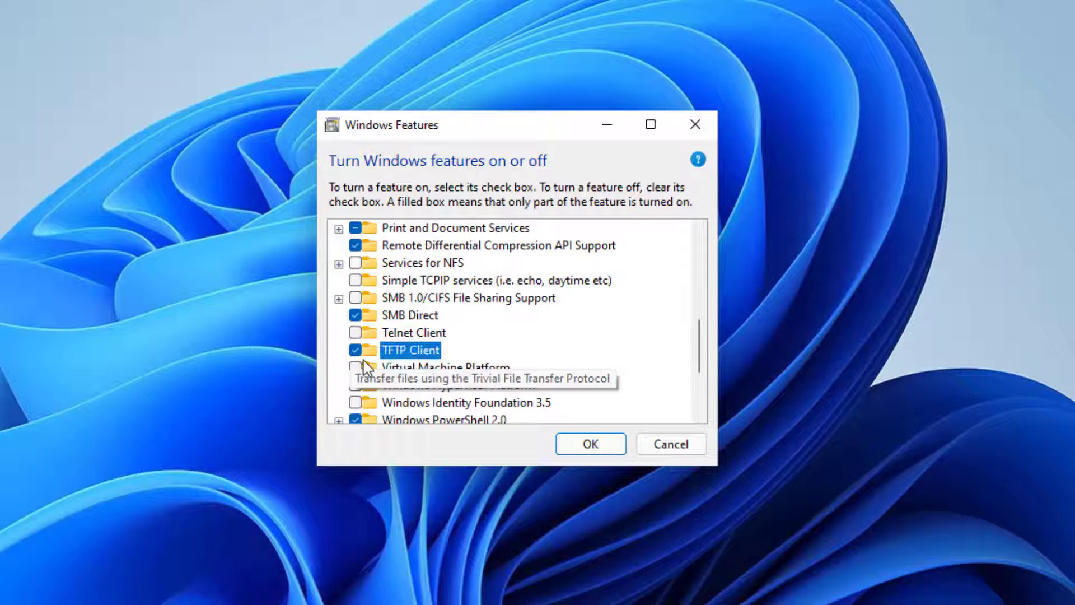
Apply the change with OK and close once Windows reports the changes complete.
{"action": "left_click", "coordinate": [588, 444]}
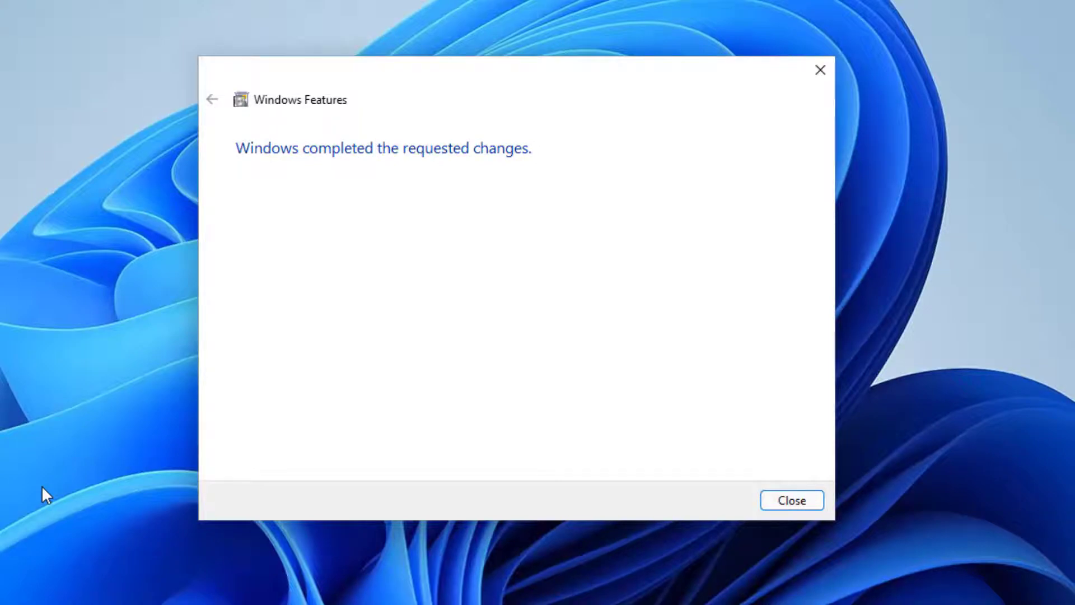
{"action": "left_click", "coordinate": [792, 501]}
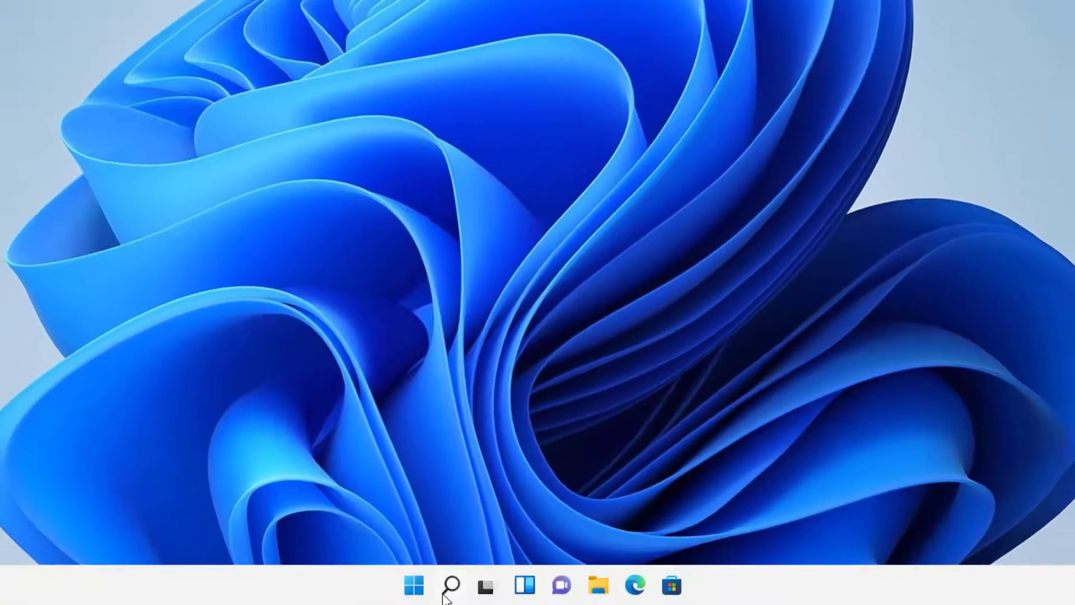
{"action": "mouse_move", "coordinate": [451, 586]}
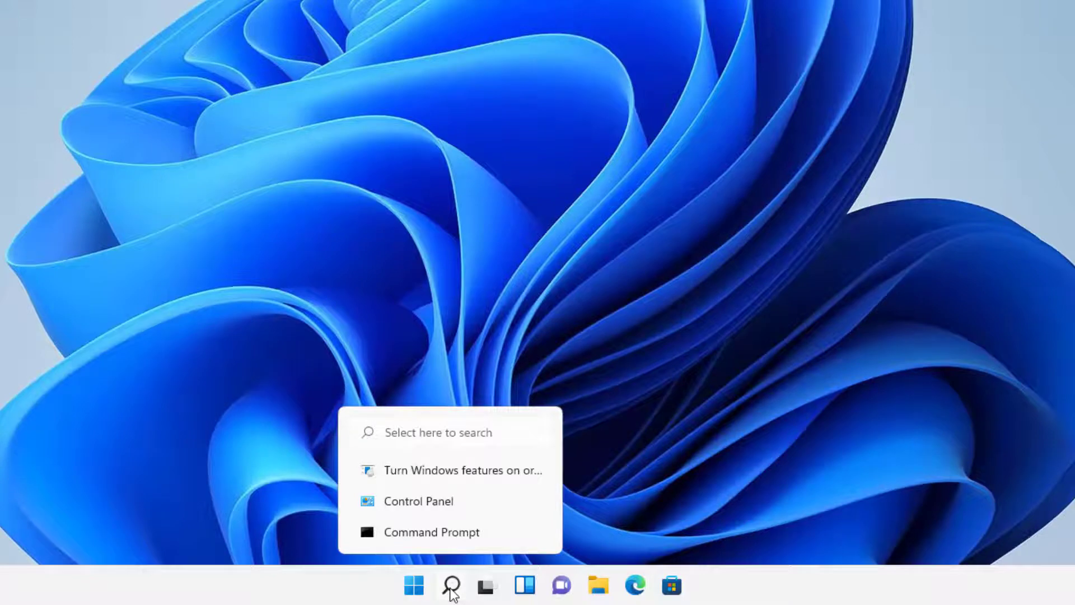
Launch Command Prompt from search and run tftp to see its usage help.
{"action": "left_click", "coordinate": [451, 585]}
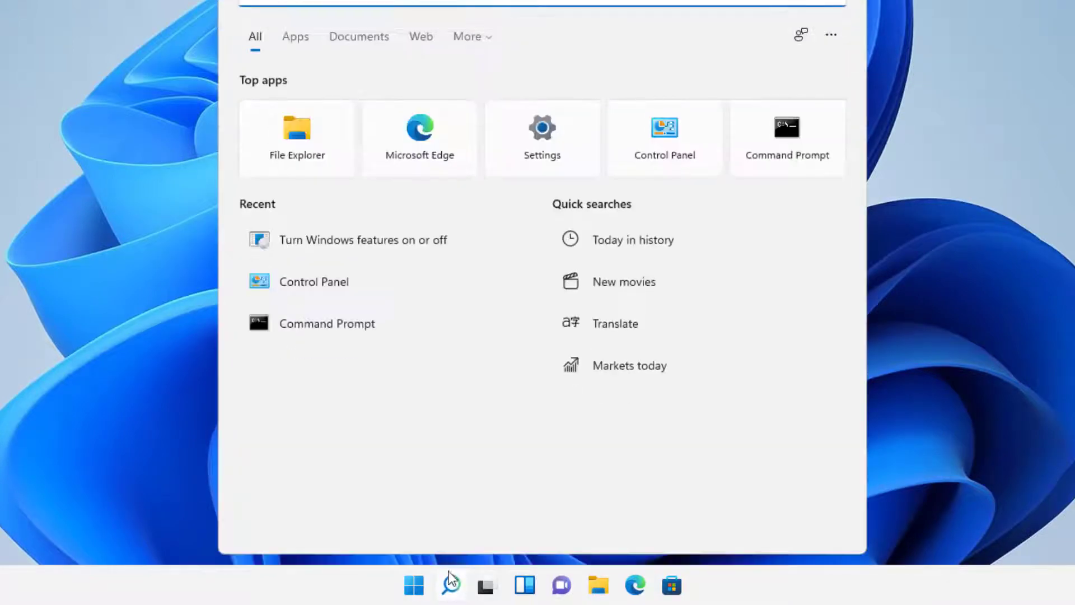
{"action": "left_click", "coordinate": [335, 337]}
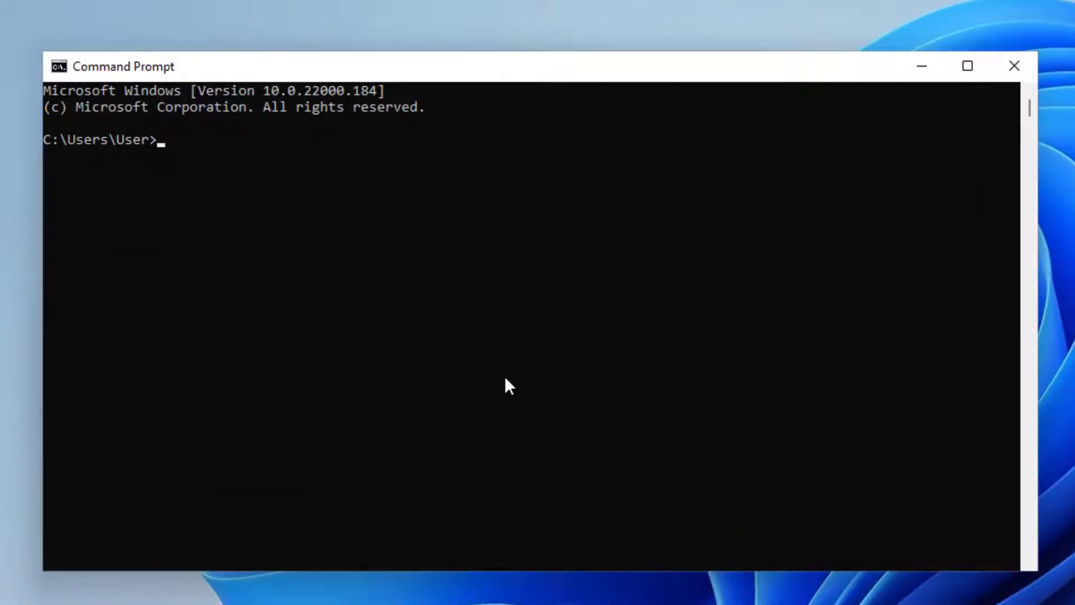
{"action": "type", "text": "t"}
{"action": "type", "text": "ftp"}
{"action": "key", "text": "Return"}
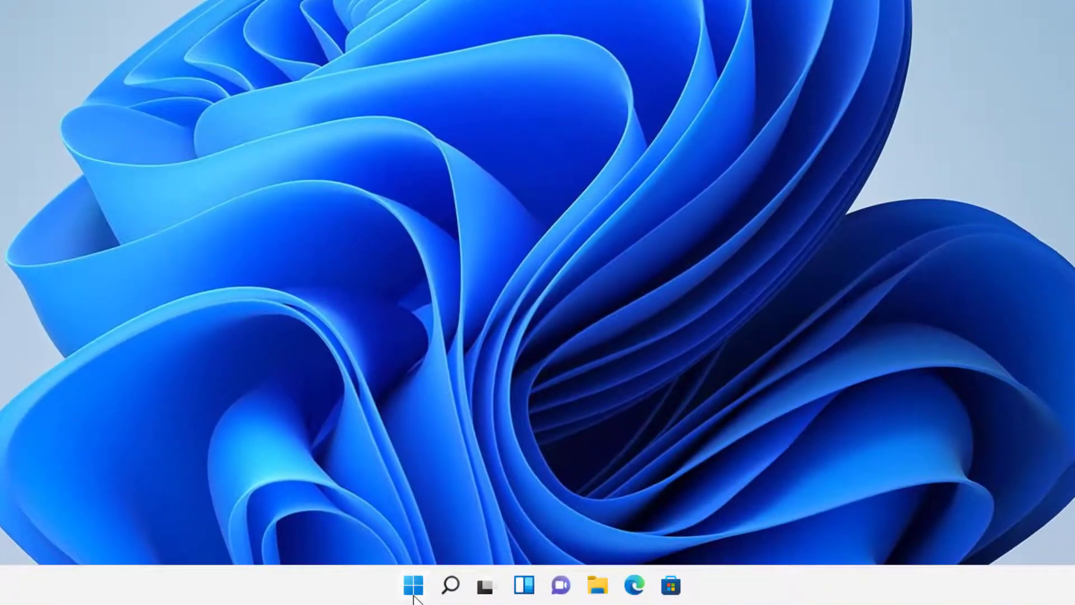
Return to Windows Features from Start search, untick TFTP Client and apply with OK.
{"action": "left_click", "coordinate": [413, 588]}
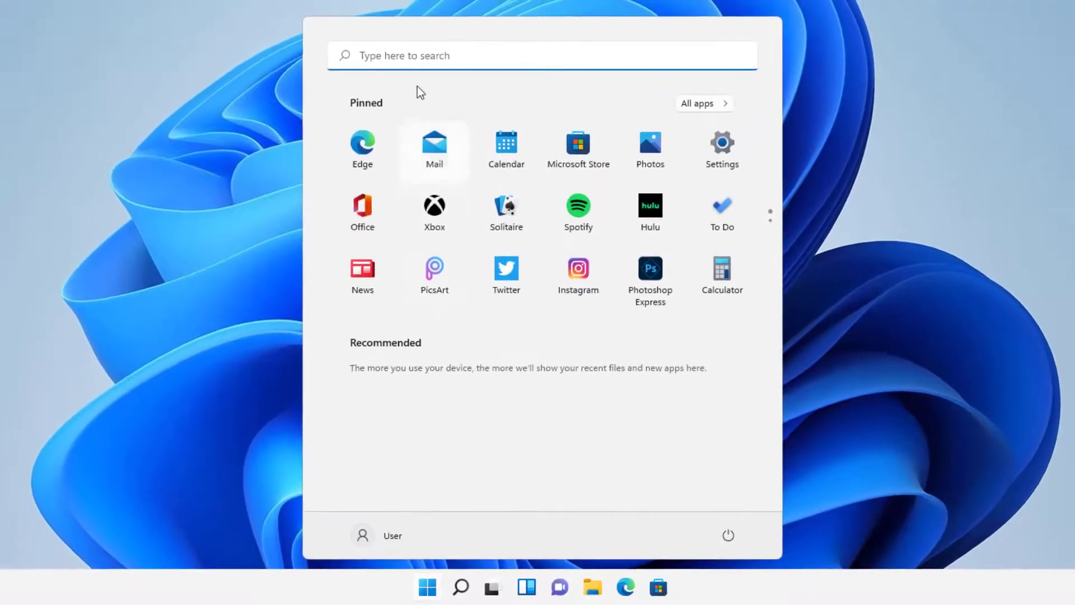
{"action": "left_click", "coordinate": [412, 54]}
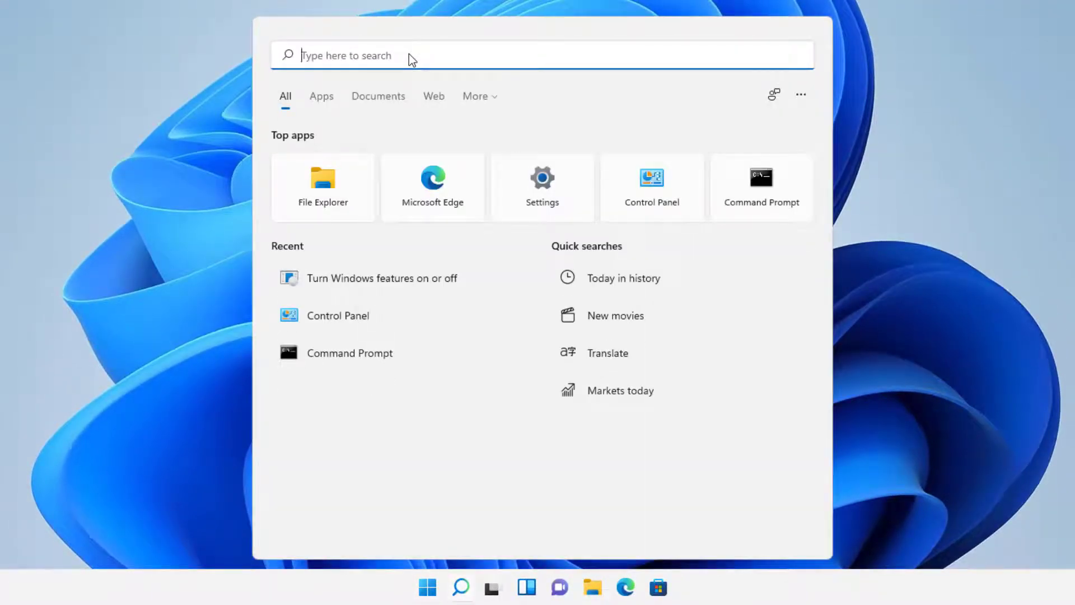
{"action": "type", "text": "turn windows"}
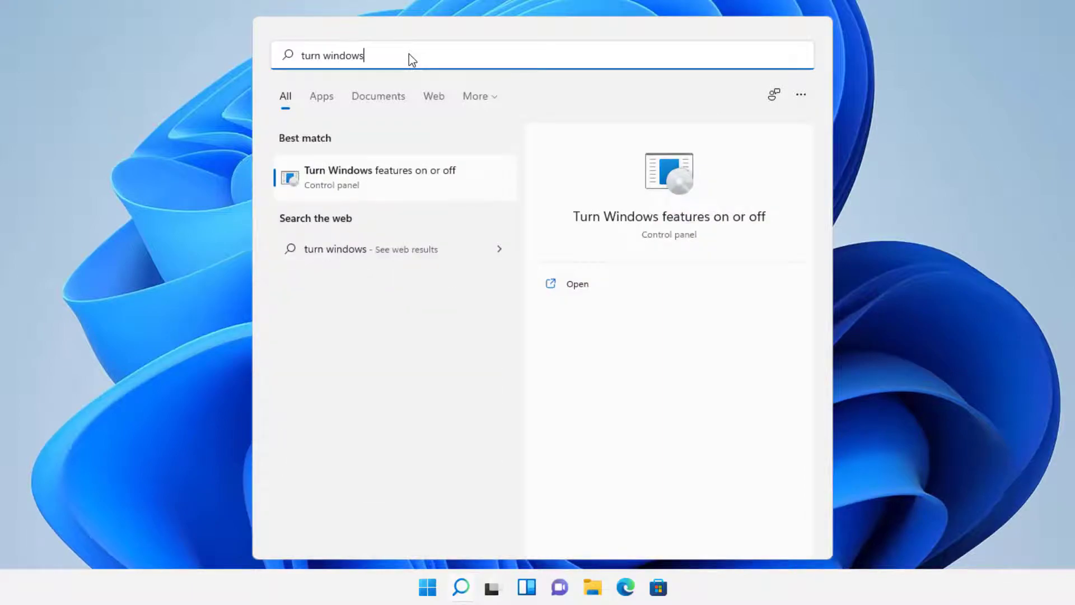
{"action": "left_click", "coordinate": [382, 170]}
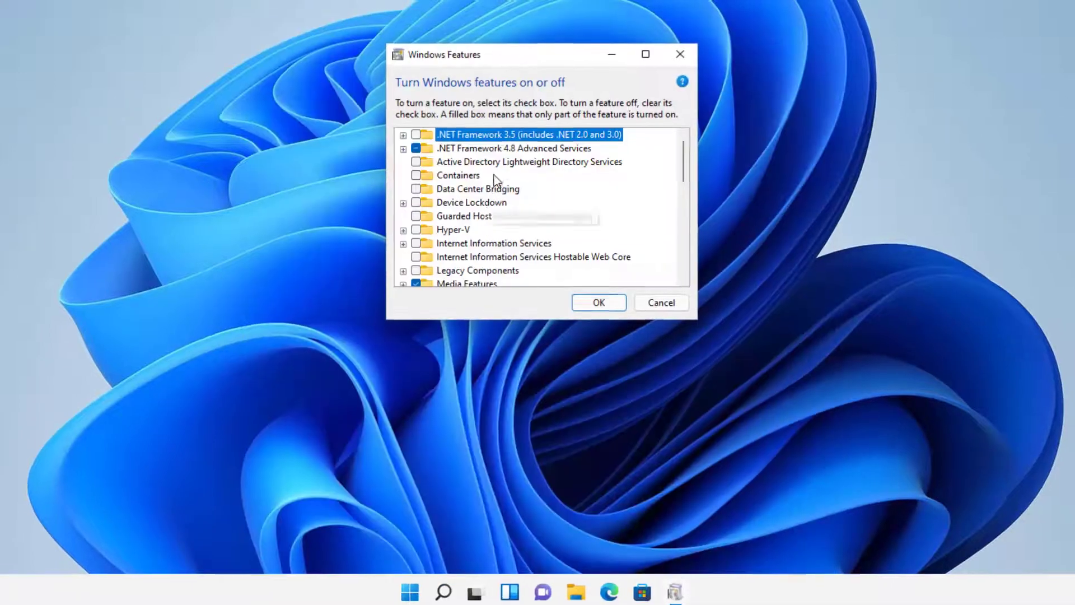
{"action": "scroll", "coordinate": [521, 308], "scroll_direction": "down", "scroll_amount": 3}
{"action": "scroll", "coordinate": [522, 309], "scroll_direction": "down", "scroll_amount": 2}
{"action": "scroll", "coordinate": [522, 308], "scroll_direction": "down", "scroll_amount": 3}
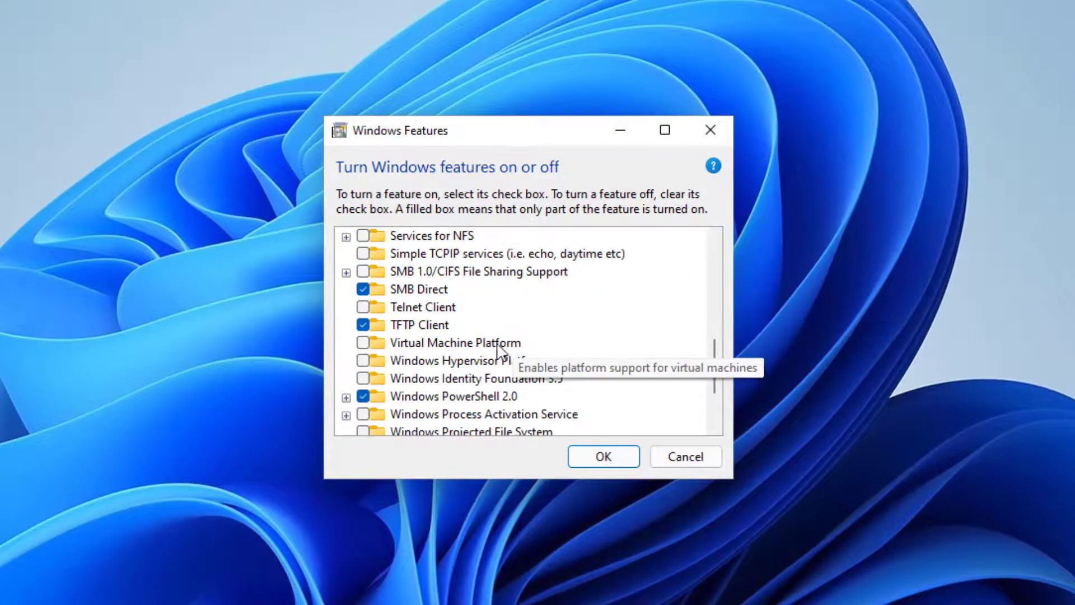
{"action": "left_click", "coordinate": [420, 324]}
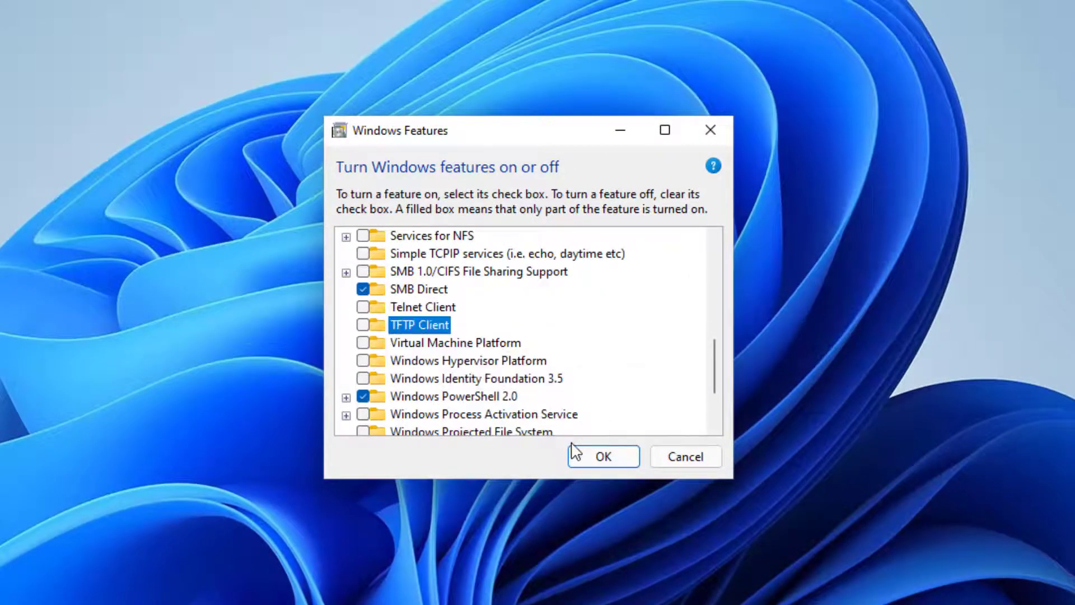
{"action": "left_click", "coordinate": [603, 456]}
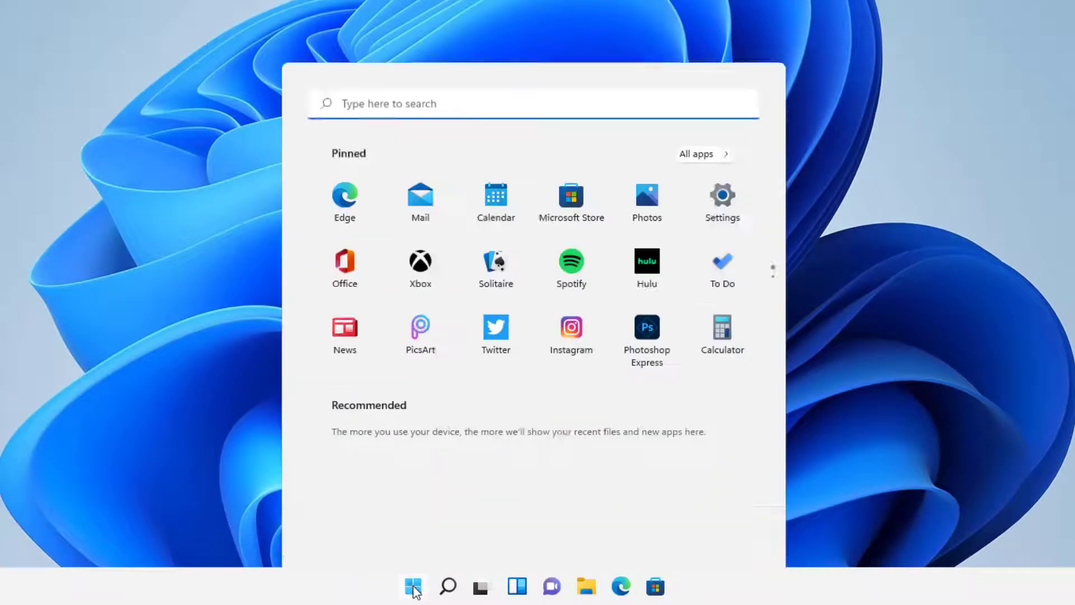
{"action": "type", "text": "cmd"}
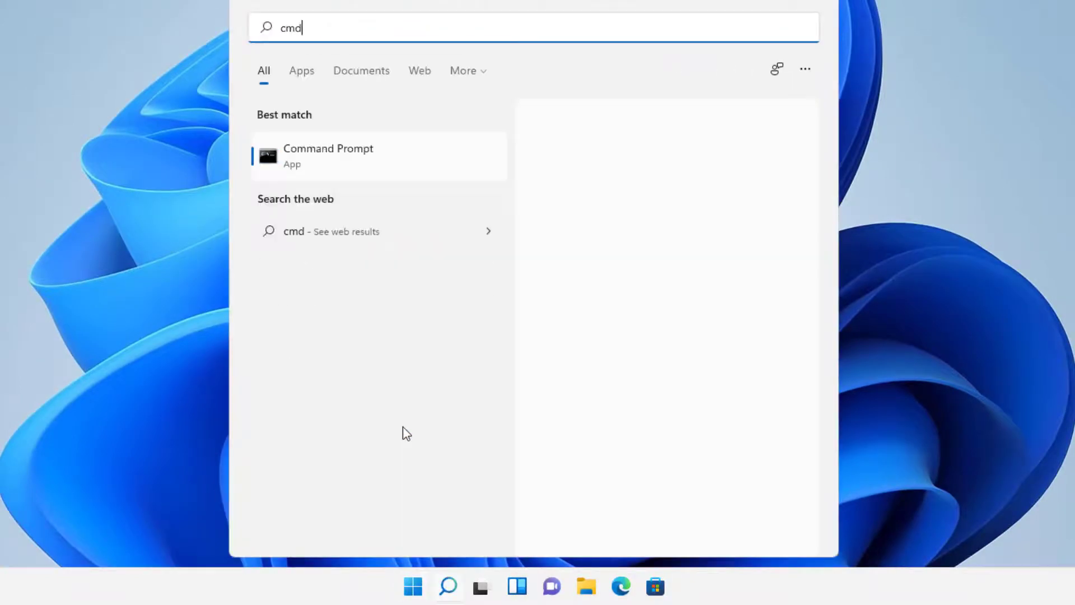
Run tftp in Command Prompt to get 'not recognized', then close the prompt.
{"action": "left_click", "coordinate": [351, 164]}
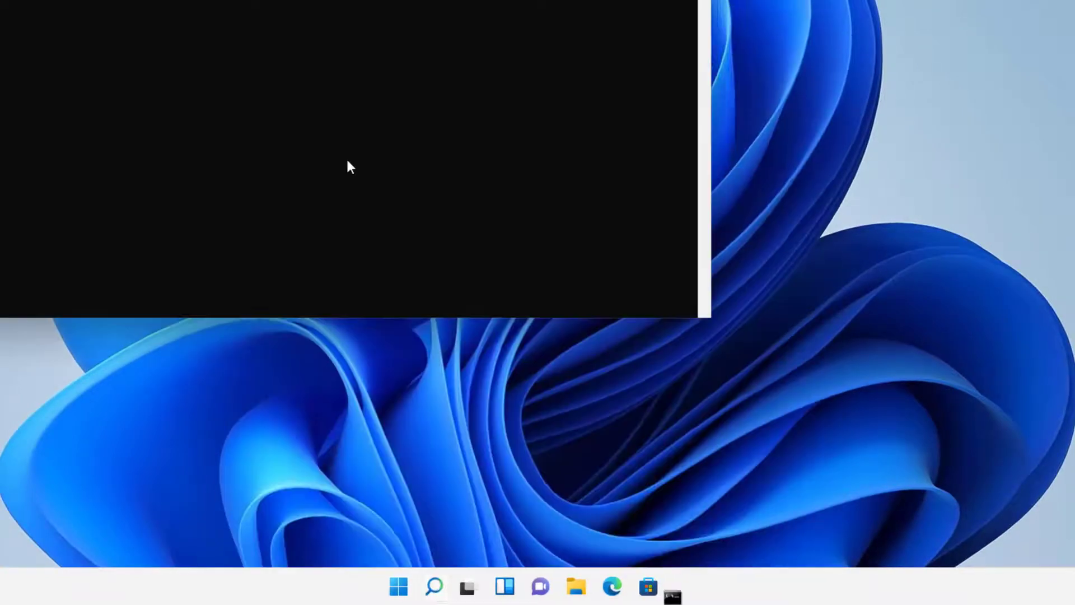
{"action": "type", "text": "t"}
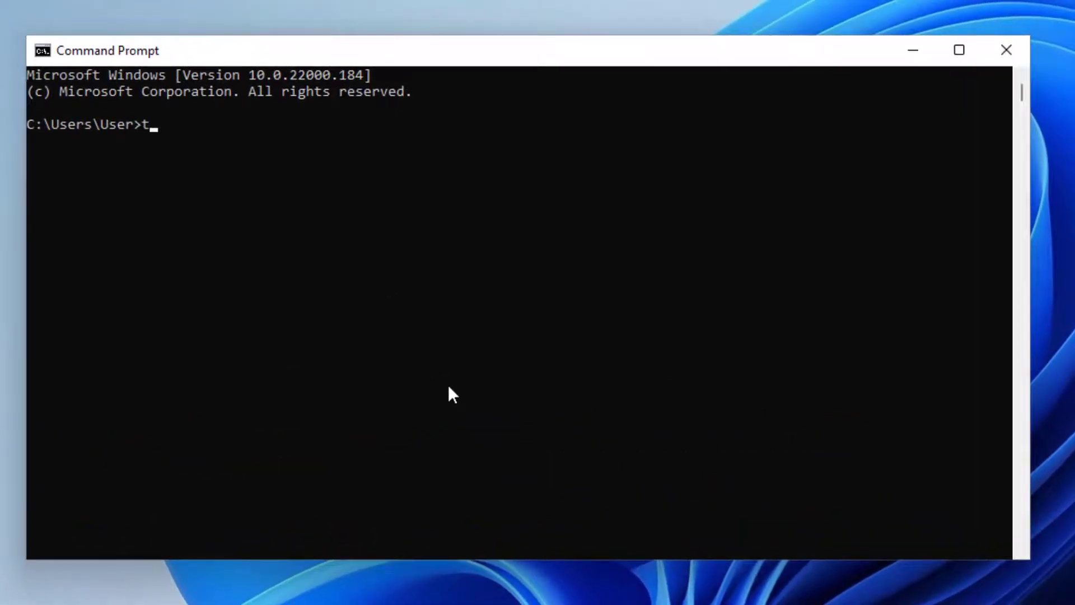
{"action": "type", "text": "ftp"}
{"action": "key", "text": "Return"}
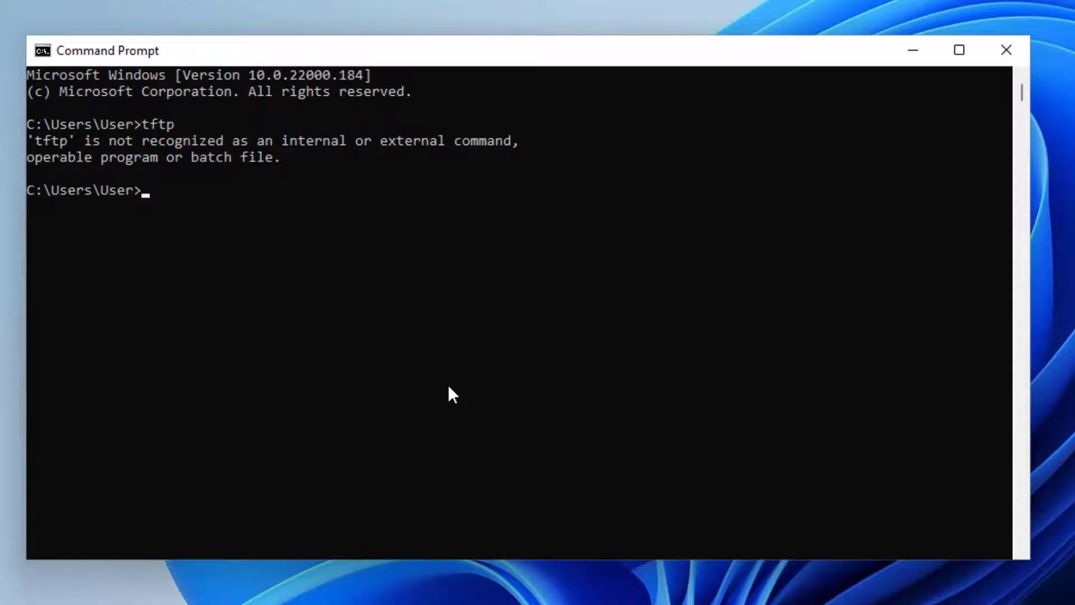
{"action": "left_click", "coordinate": [1004, 48]}
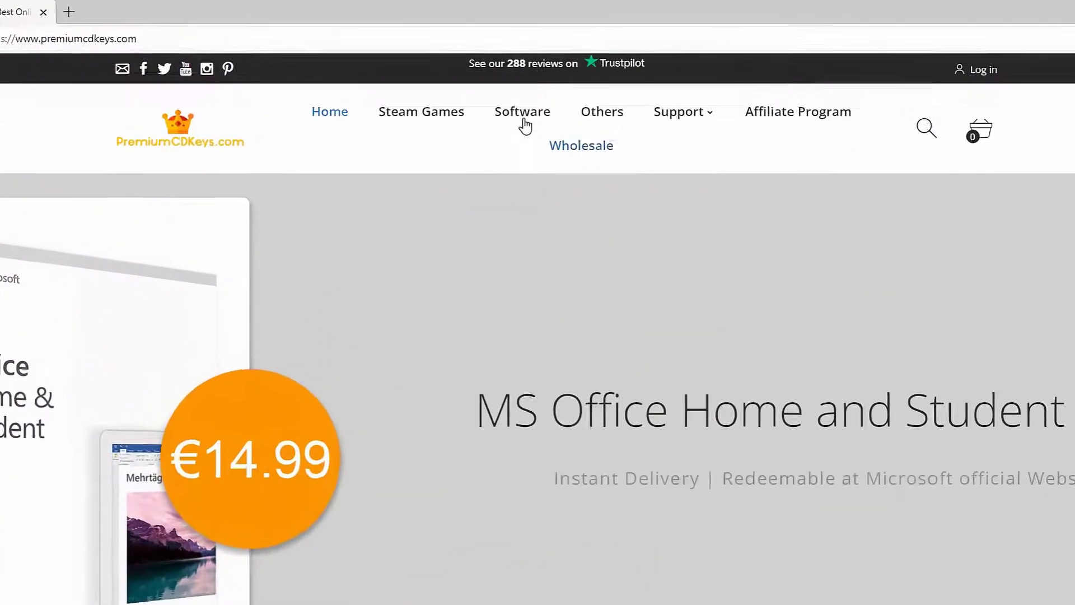
Go to the Software collection and choose the Windows 10 Pro Product Key listing.
{"action": "left_click", "coordinate": [523, 111]}
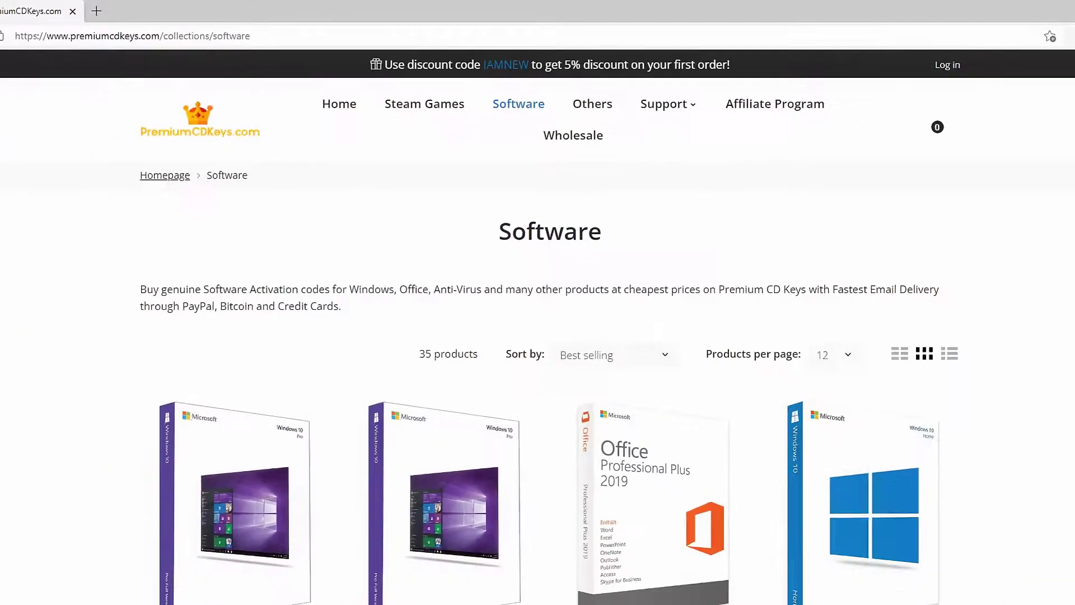
{"action": "scroll", "coordinate": [924, 253], "scroll_direction": "down", "scroll_amount": 3}
{"action": "scroll", "coordinate": [1056, 209], "scroll_direction": "down", "scroll_amount": 2}
{"action": "scroll", "coordinate": [1056, 209], "scroll_direction": "down", "scroll_amount": 2}
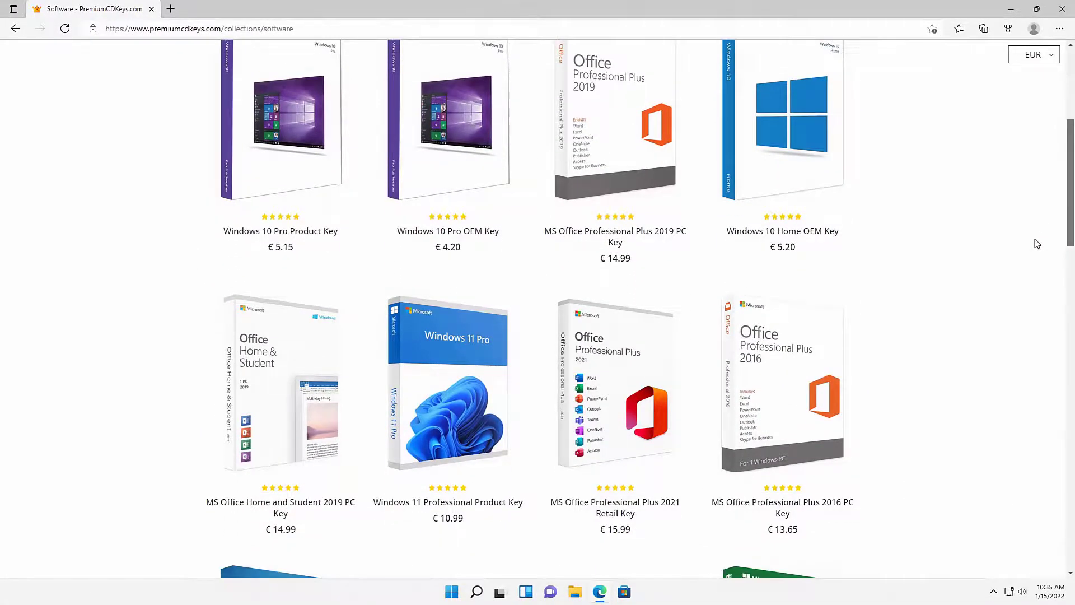
{"action": "scroll", "coordinate": [1036, 244], "scroll_direction": "down", "scroll_amount": 2}
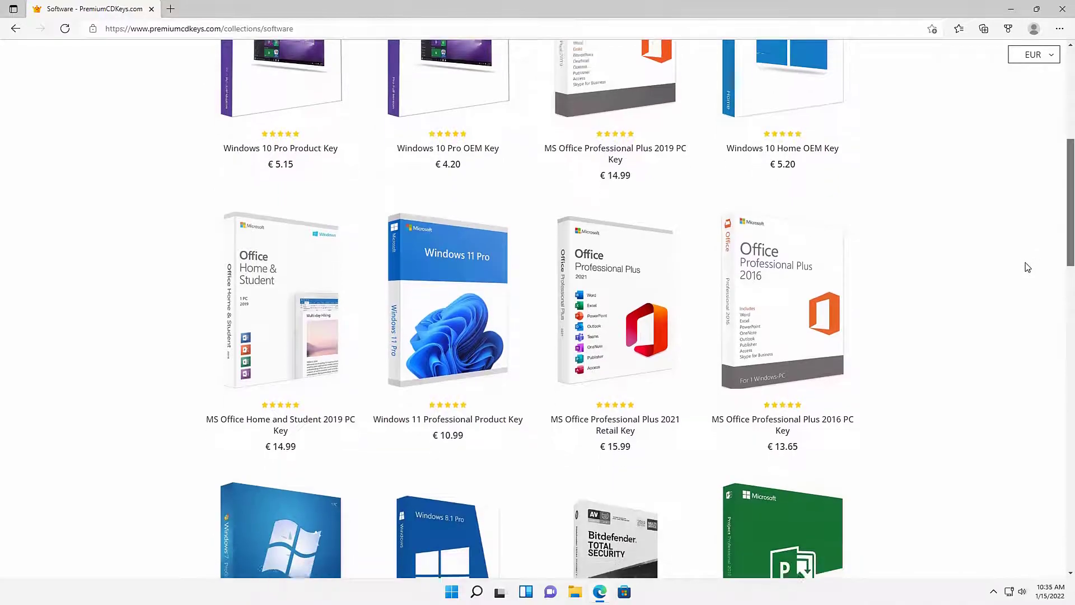
{"action": "scroll", "coordinate": [1025, 277], "scroll_direction": "down", "scroll_amount": 2}
{"action": "scroll", "coordinate": [1008, 303], "scroll_direction": "down", "scroll_amount": 2}
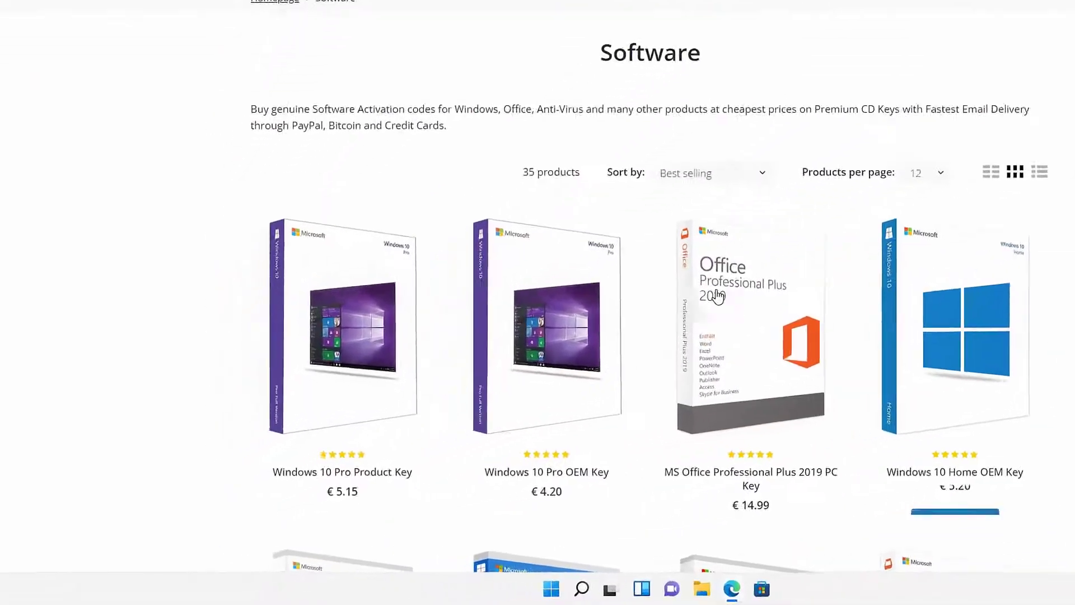
{"action": "left_click", "coordinate": [382, 302]}
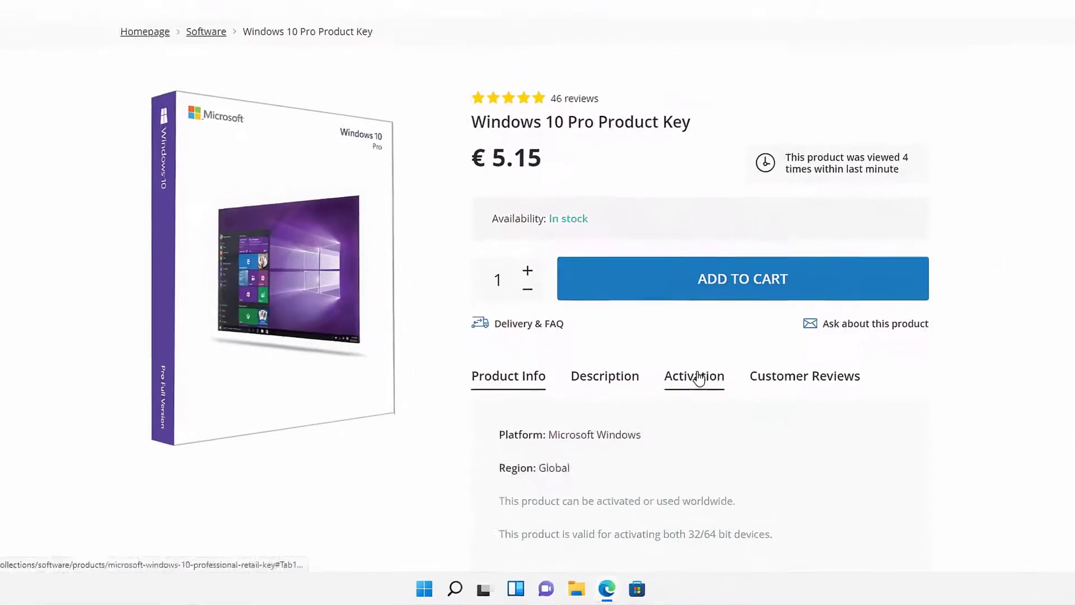
View the Activation instructions and add the Windows 10 Pro key to the cart.
{"action": "left_click", "coordinate": [694, 376]}
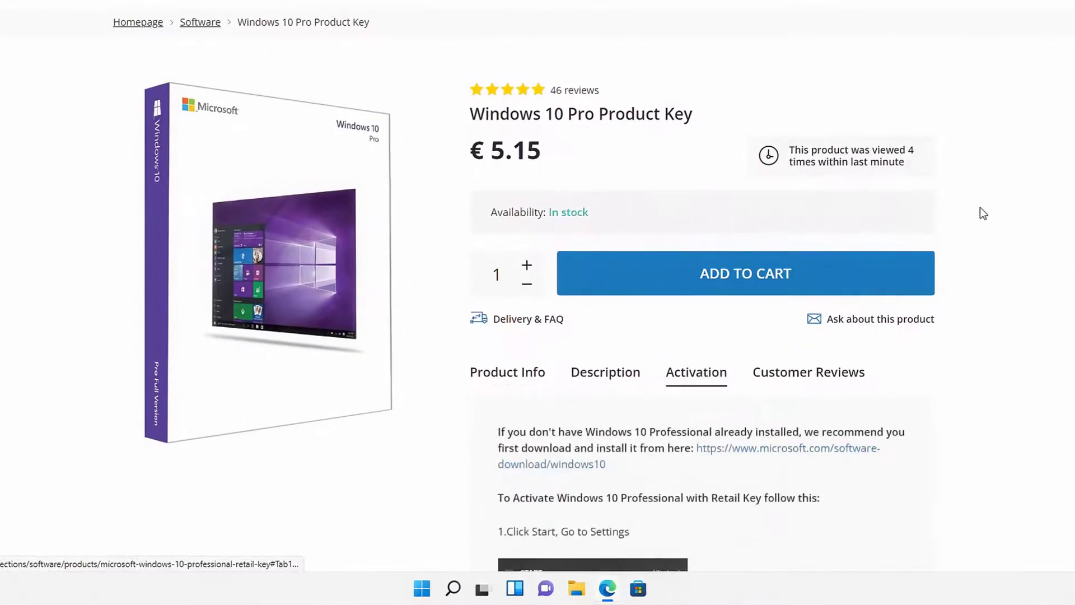
{"action": "scroll", "coordinate": [697, 420], "scroll_direction": "down", "scroll_amount": 8}
{"action": "scroll", "coordinate": [698, 420], "scroll_direction": "down", "scroll_amount": 3}
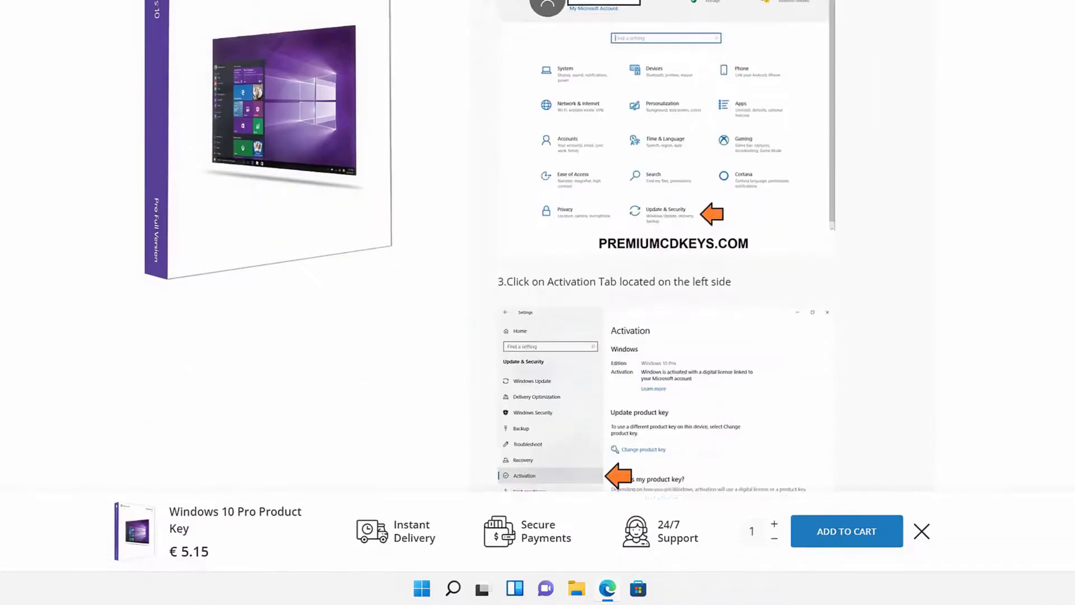
{"action": "scroll", "coordinate": [697, 420], "scroll_direction": "up", "scroll_amount": 6}
{"action": "scroll", "coordinate": [697, 420], "scroll_direction": "up", "scroll_amount": 4}
{"action": "scroll", "coordinate": [698, 421], "scroll_direction": "up", "scroll_amount": 1}
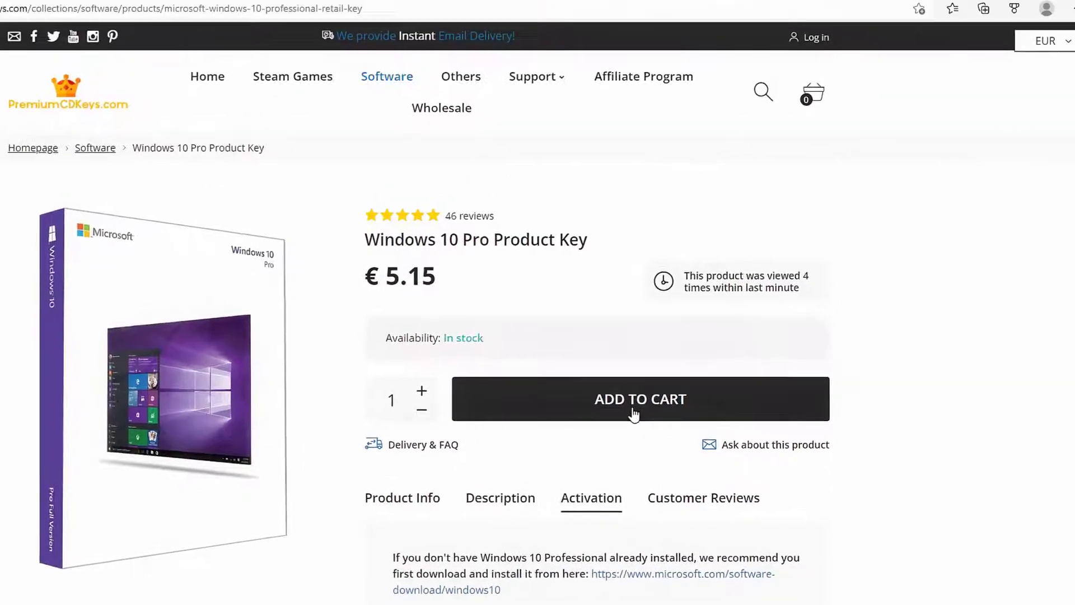
{"action": "left_click", "coordinate": [743, 273]}
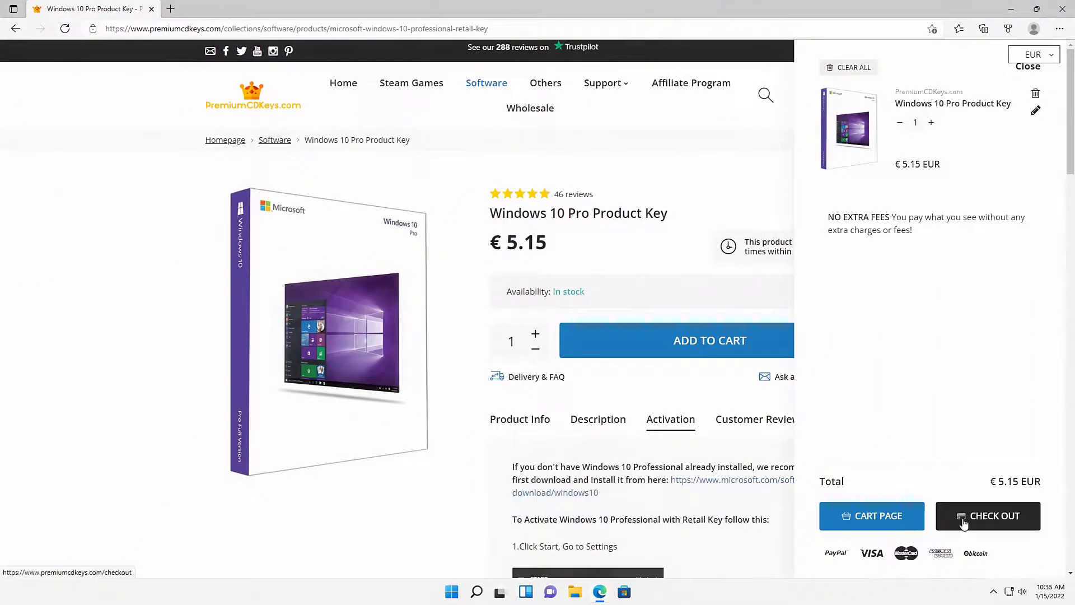
Check out and apply discount code HELTONSCOMPUTERREPAIR, dropping the total from €5.15 to €4.79.
{"action": "left_click", "coordinate": [964, 521]}
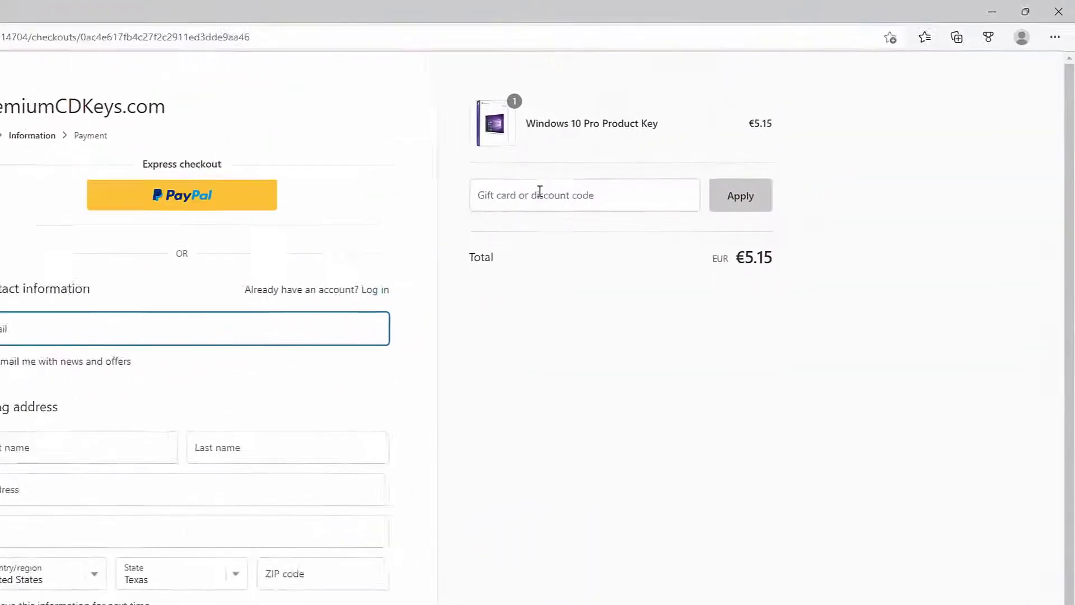
{"action": "left_click", "coordinate": [537, 193]}
{"action": "type", "text": "Helt"}
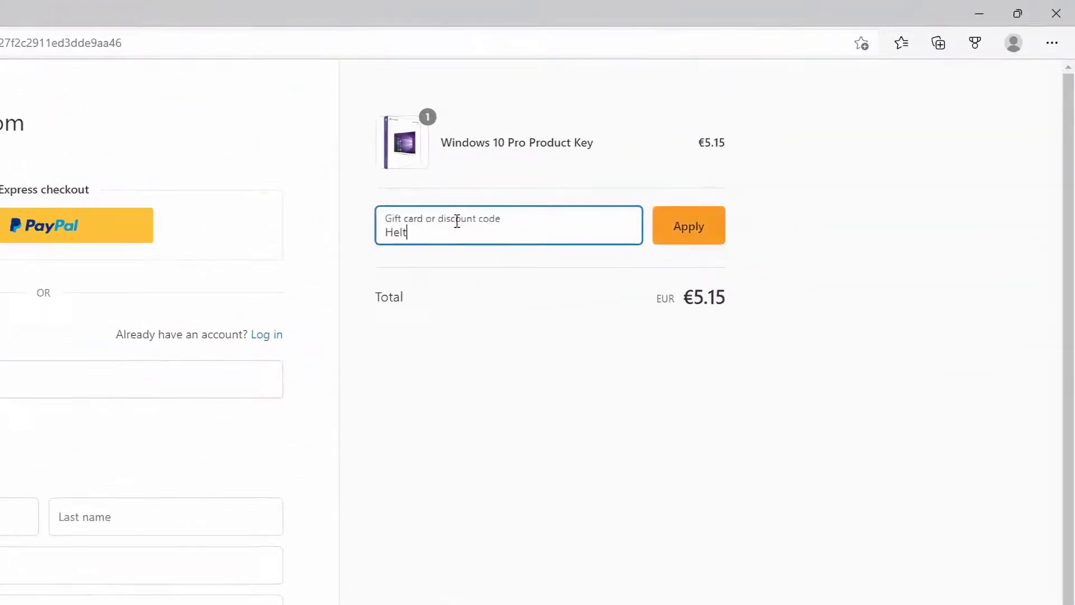
{"action": "type", "text": "onsComputer"}
{"action": "type", "text": "REpair"}
{"action": "left_click", "coordinate": [707, 229]}
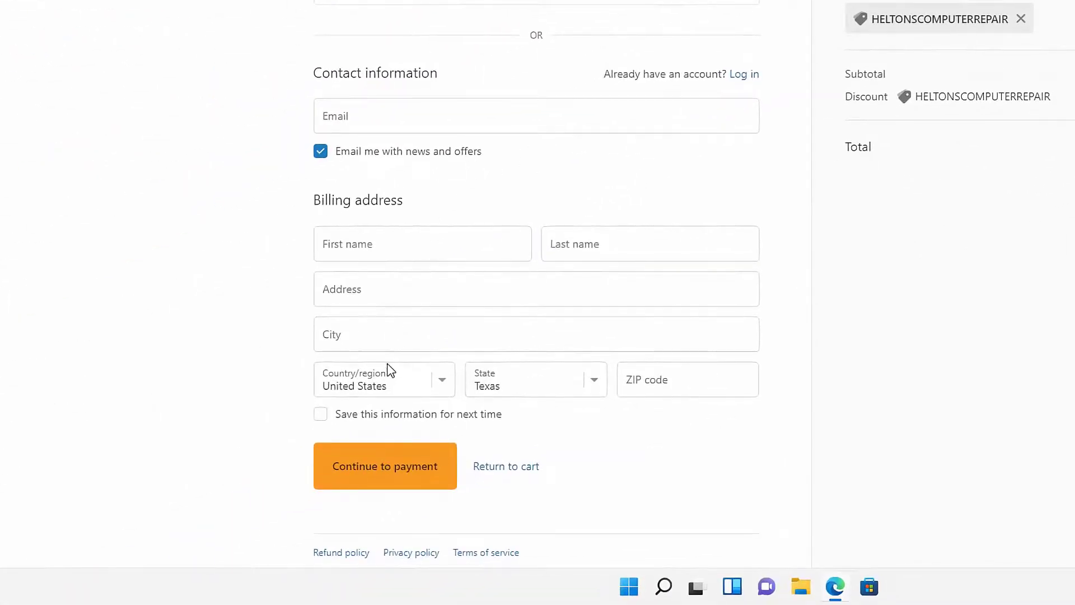
{"action": "scroll", "coordinate": [395, 336], "scroll_direction": "up", "scroll_amount": 5}
{"action": "scroll", "coordinate": [504, 252], "scroll_direction": "up", "scroll_amount": 3}
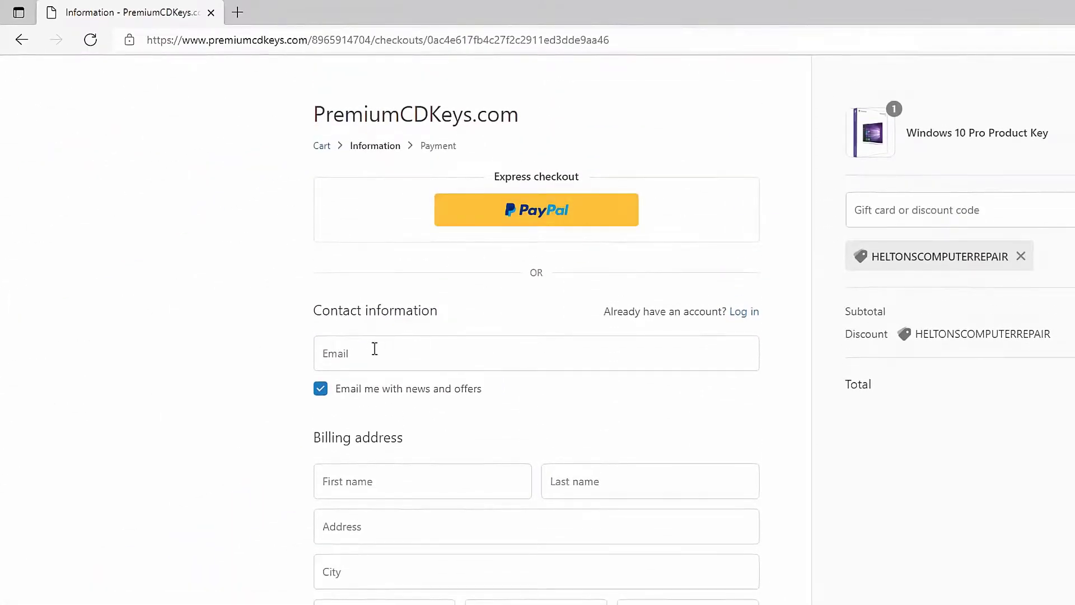